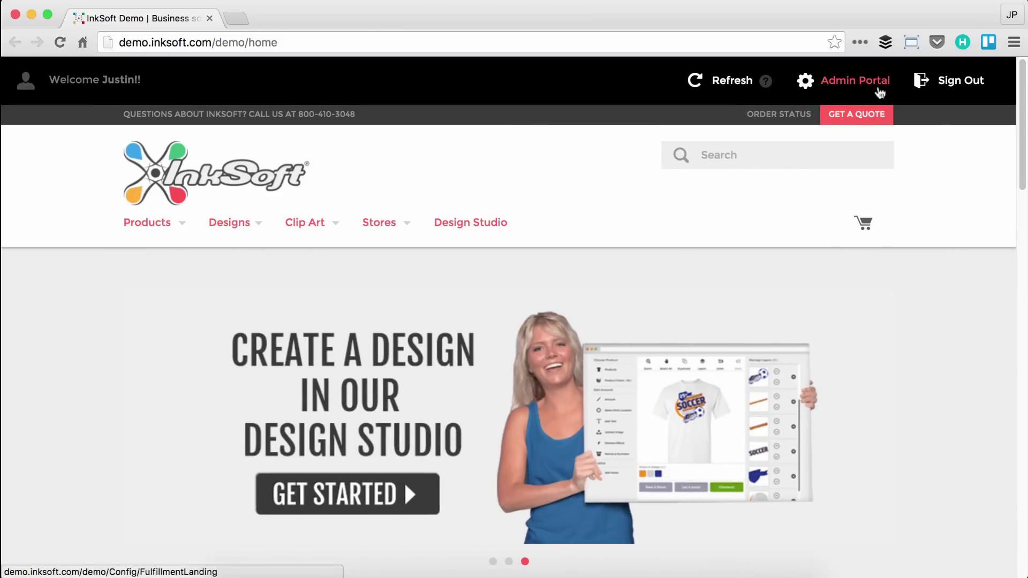
Go from the storefront into the Admin Portal's Art section and expand its Fonts options.
left_click(877, 90)
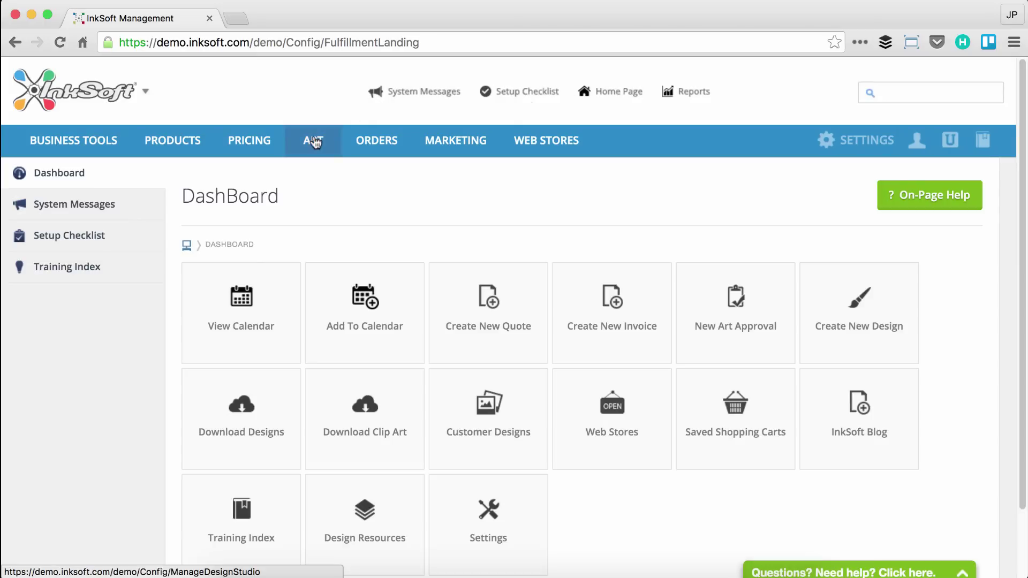
left_click(319, 146)
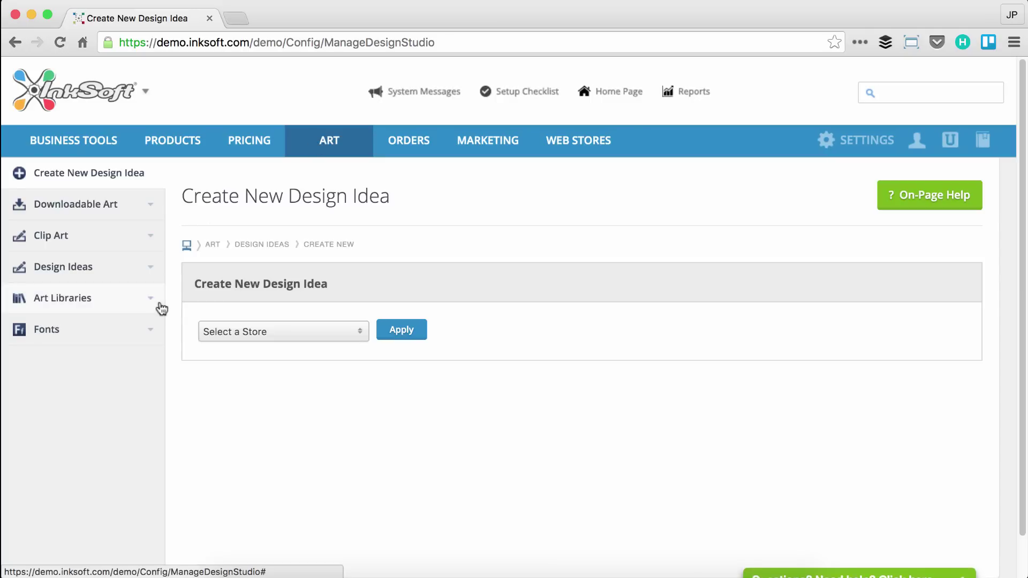
left_click(150, 336)
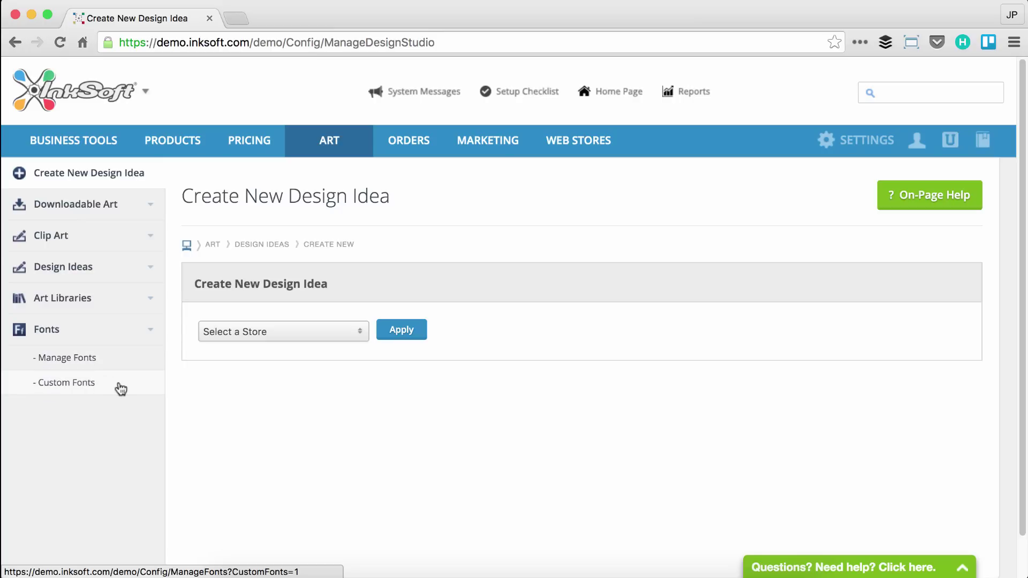
Open InkSoft Fonts and browse the Brush, Chiseled, Classic and Collegiate font categories.
left_click(84, 363)
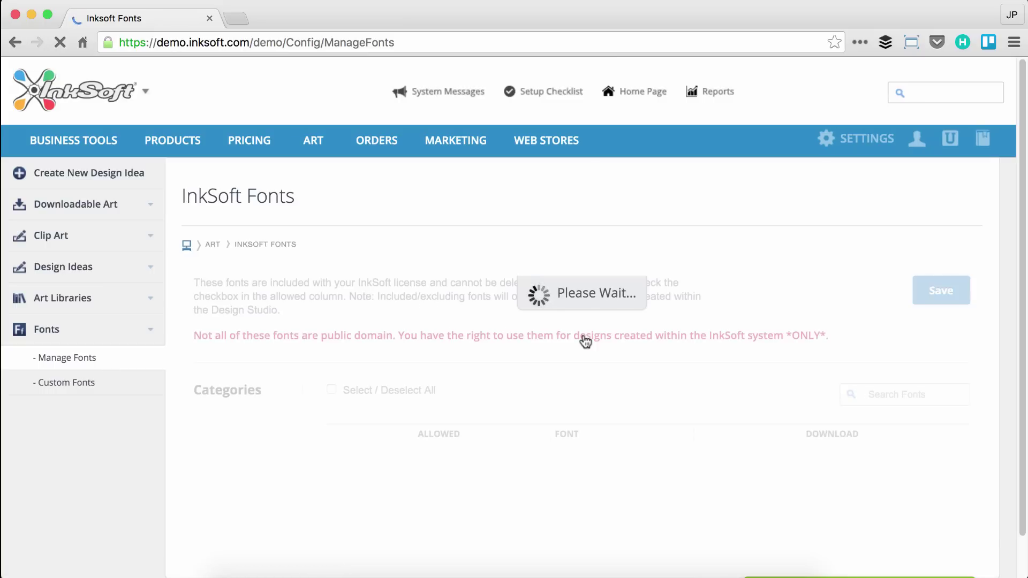
scroll(608, 351, "down", 5)
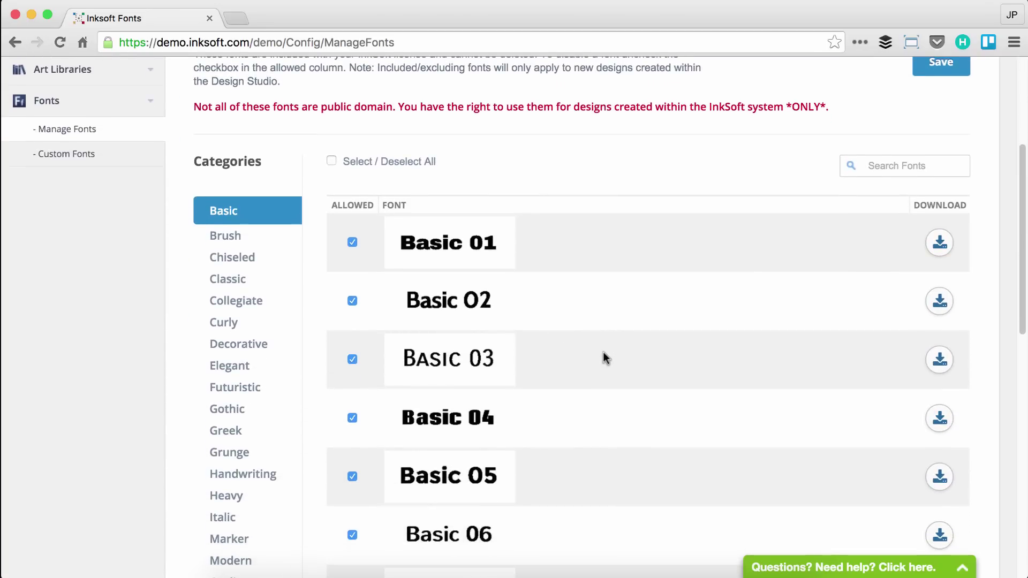
left_click(236, 237)
left_click(237, 260)
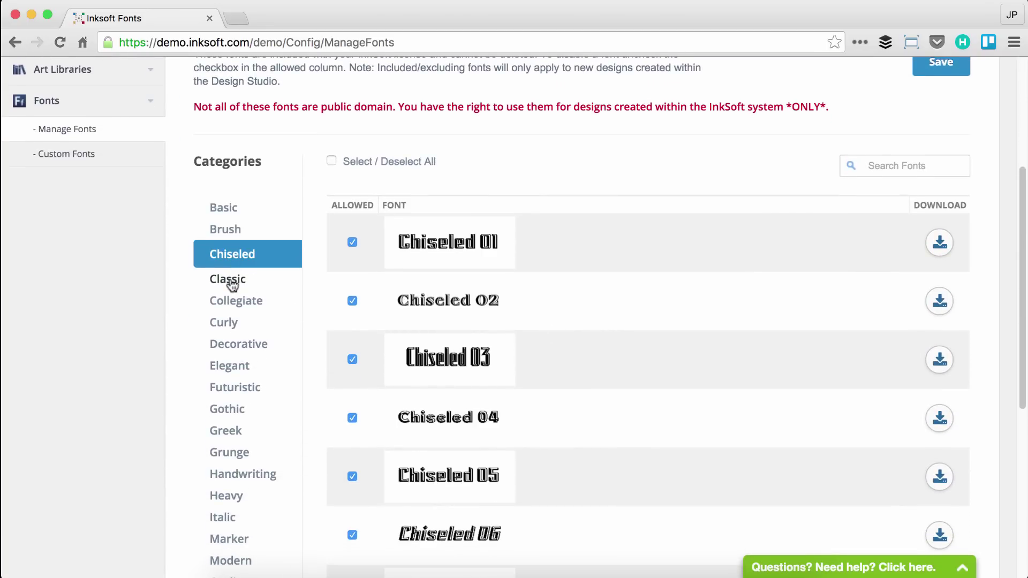
left_click(232, 283)
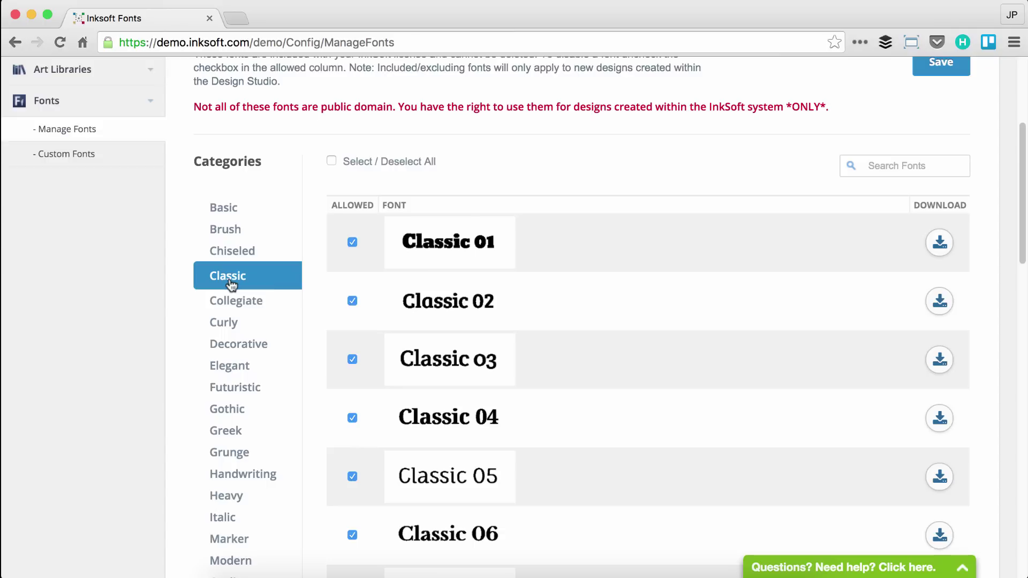
scroll(232, 292, "down", 1)
left_click(232, 299)
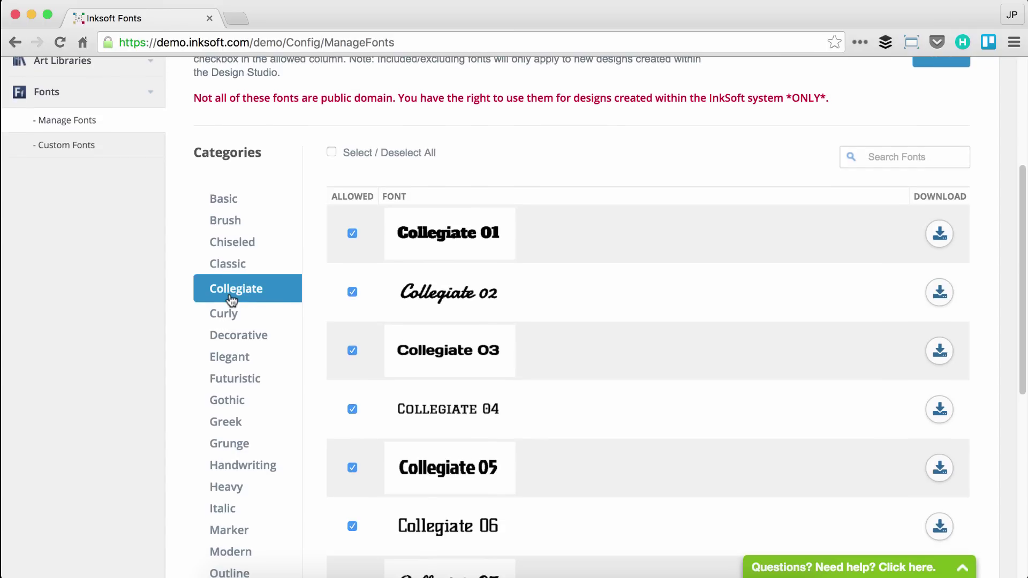
scroll(236, 303, "down", 3)
scroll(236, 303, "up", 2)
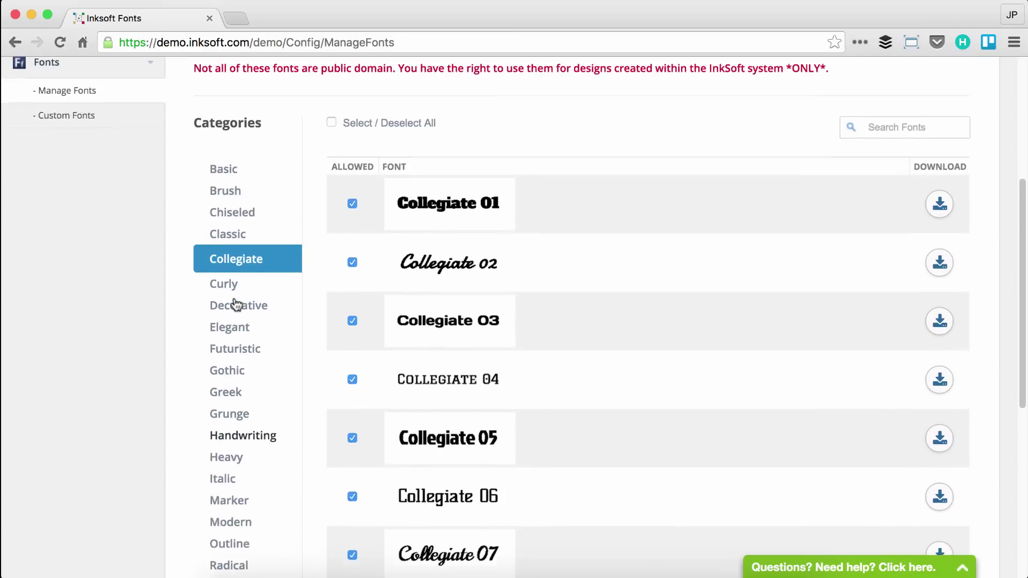
scroll(236, 303, "up", 1)
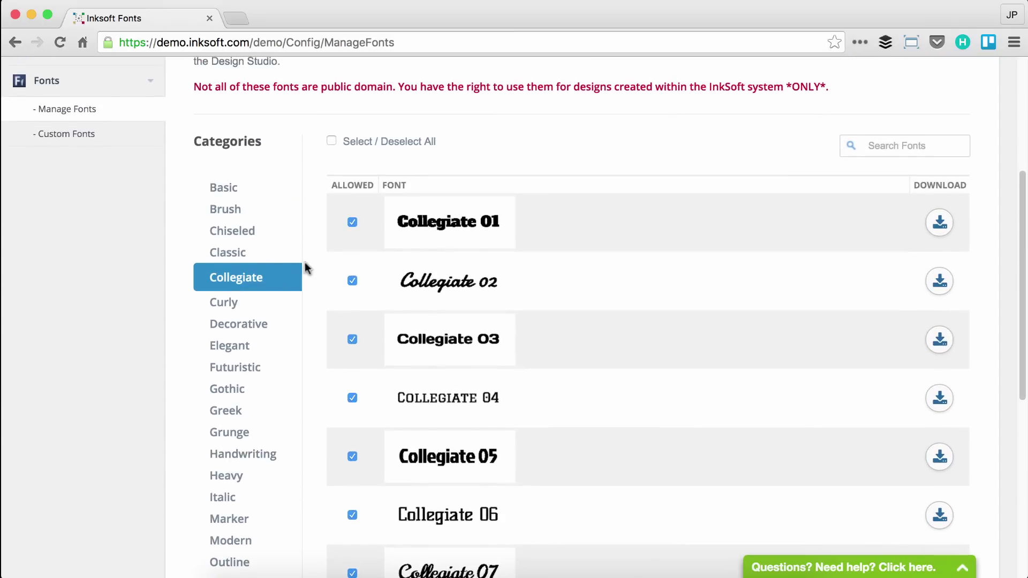
Toggle Collegiate 01 and 02, then deselect and reselect all Collegiate fonts as allowed.
left_click(351, 225)
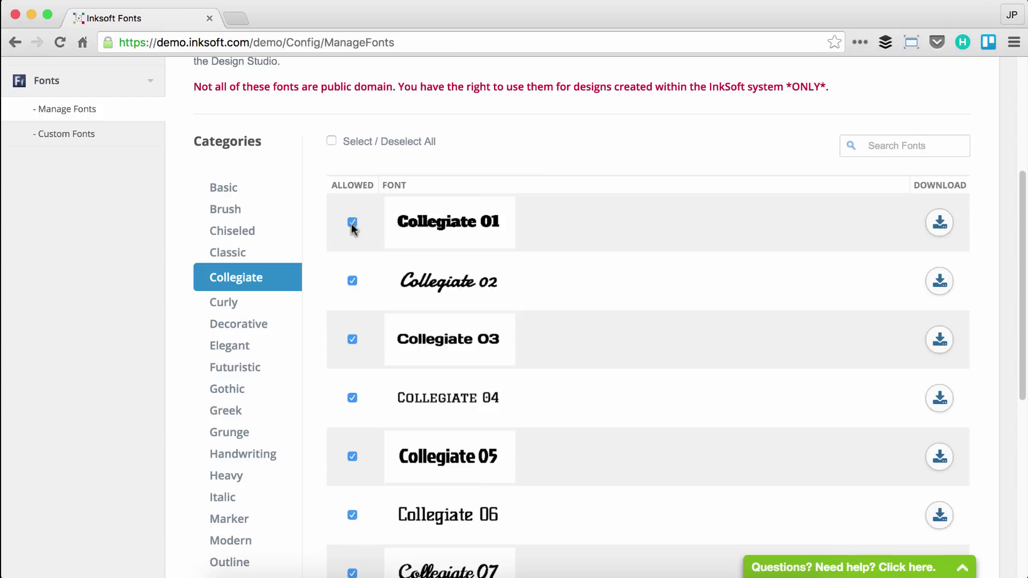
left_click(352, 283)
left_click(331, 139)
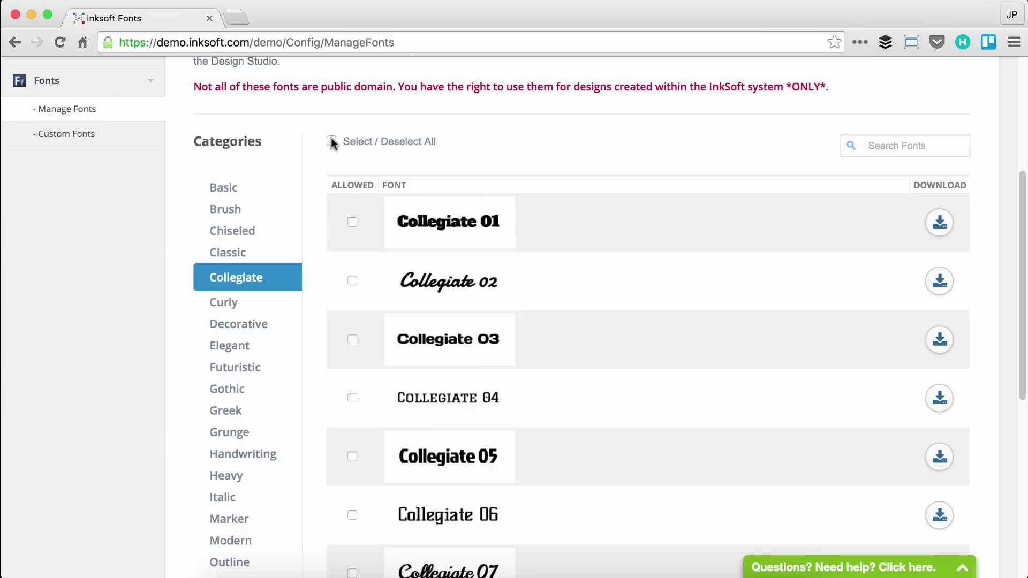
left_click(331, 140)
Put the cursor in the Search Fonts field above the font list.
scroll(948, 263, "up", 3)
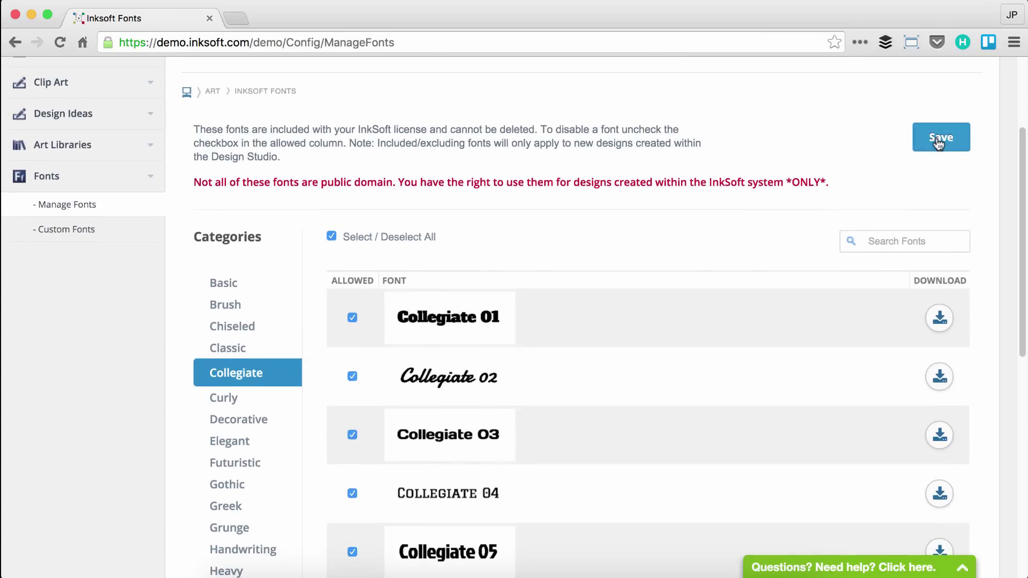
scroll(662, 238, "down", 1)
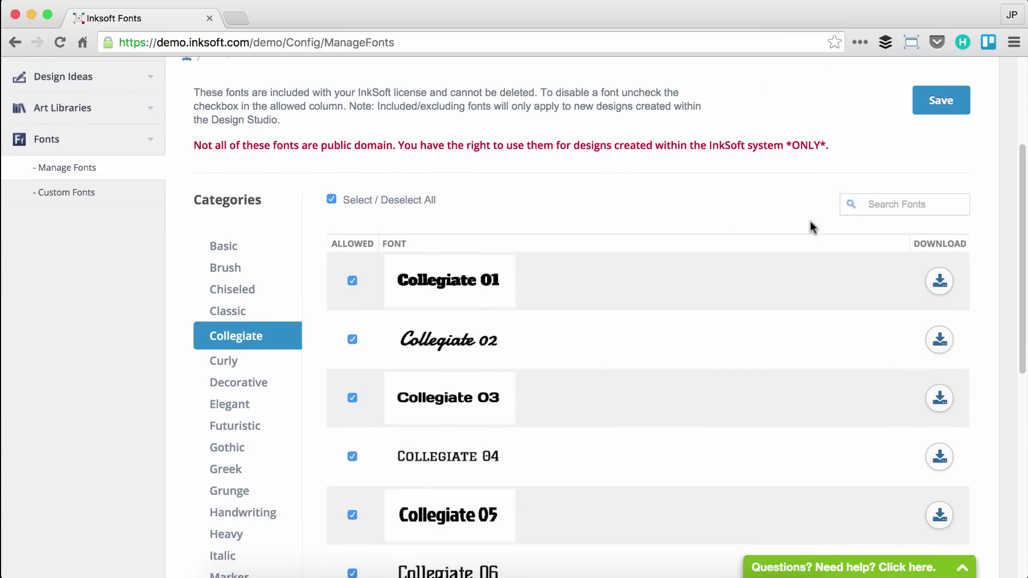
left_click(882, 204)
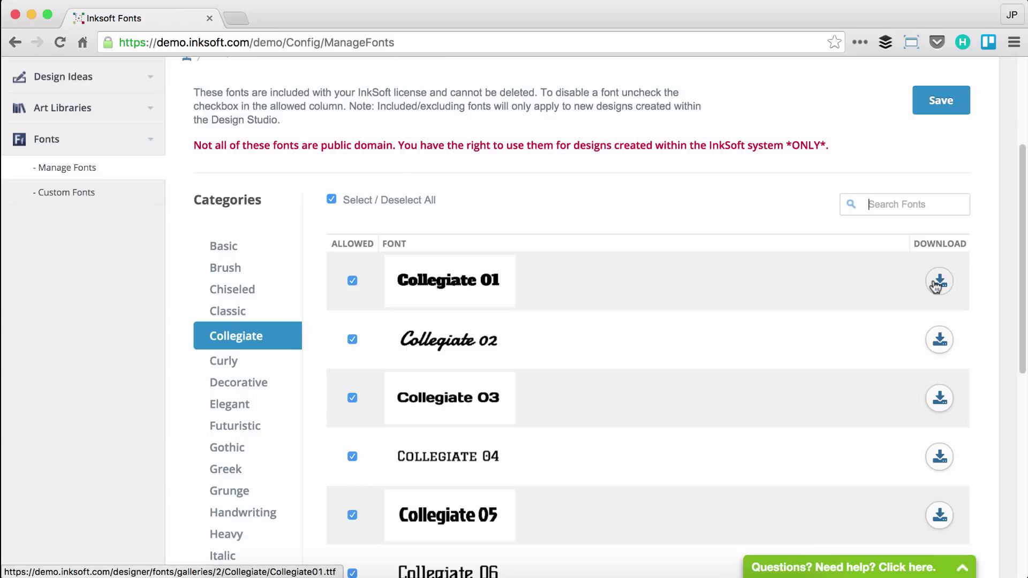
scroll(225, 160, "up", 4)
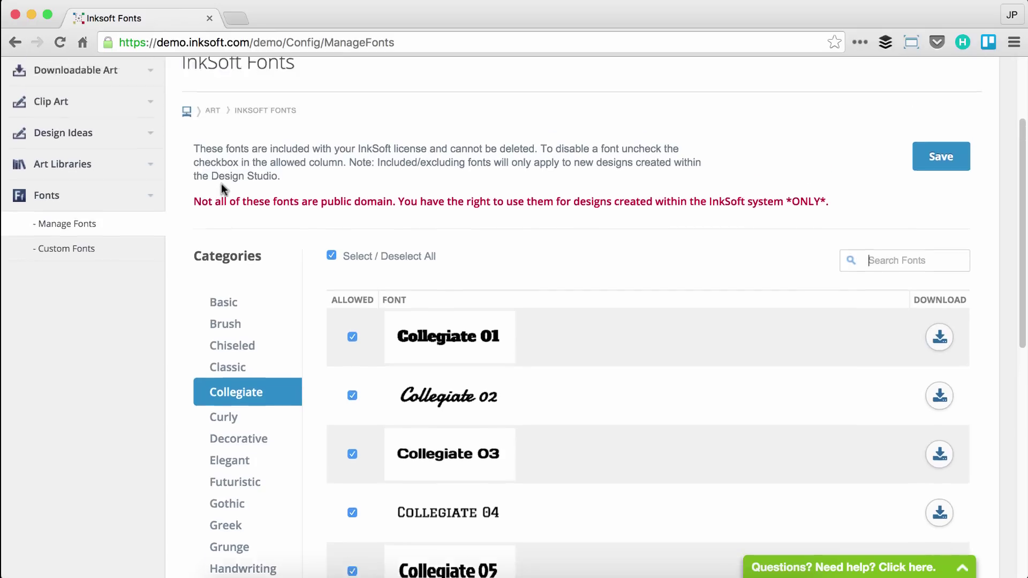
Open Custom Fonts under Fonts and scroll to its copyright notice and empty list.
left_click(103, 288)
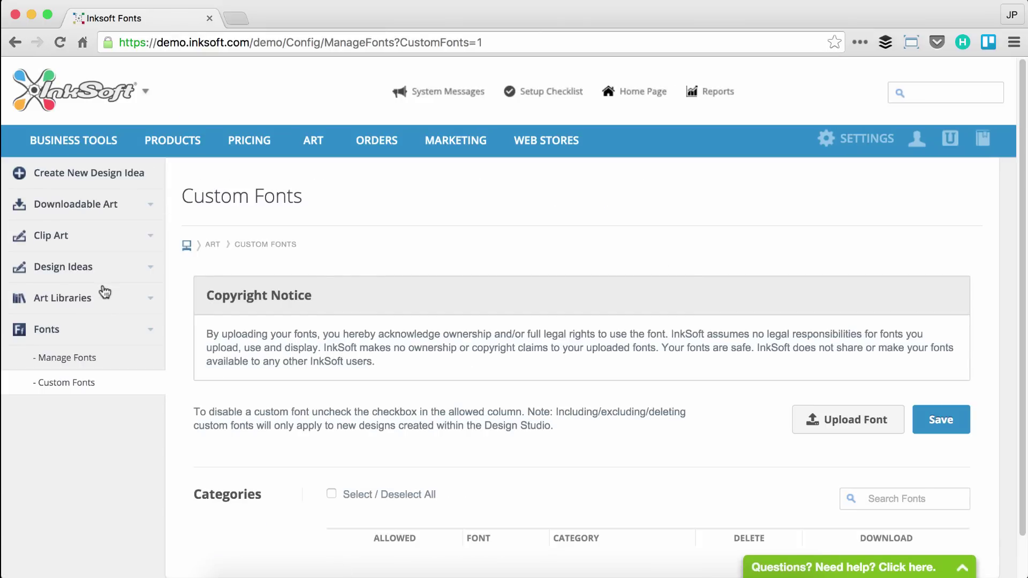
scroll(418, 320, "down", 2)
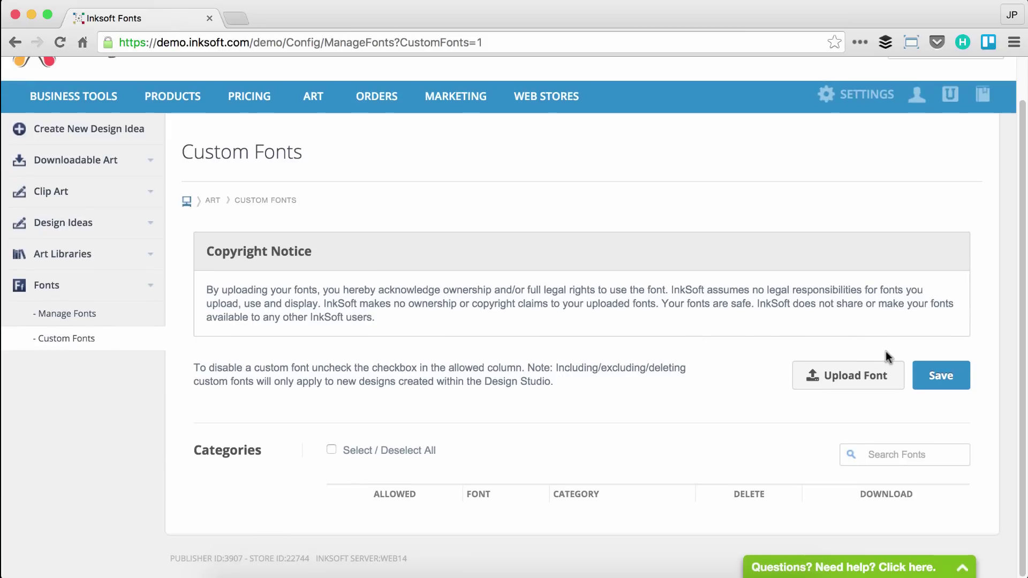
Start a custom font upload and try Basic, then Elegant, as the font category.
left_click(883, 383)
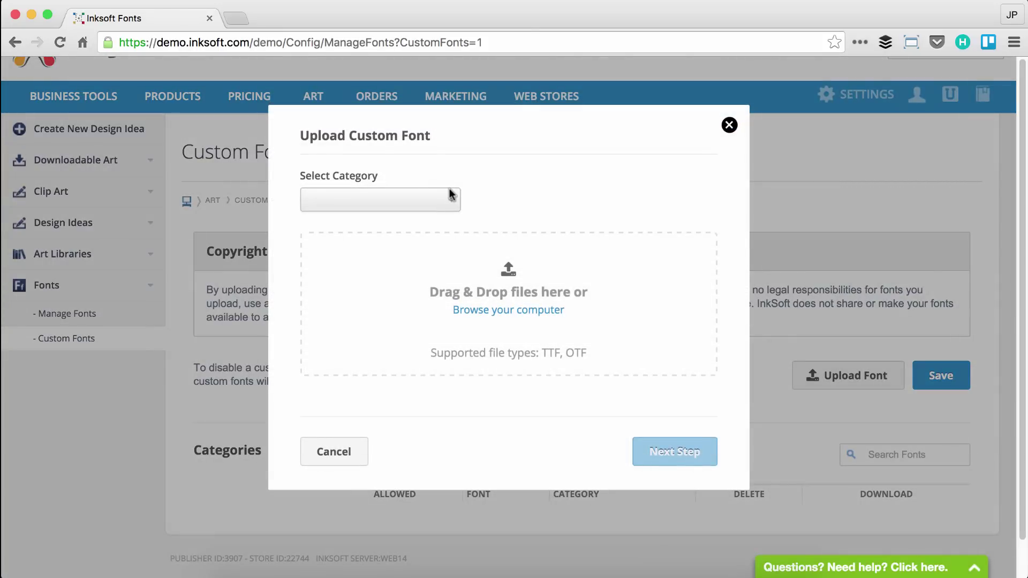
left_click(447, 200)
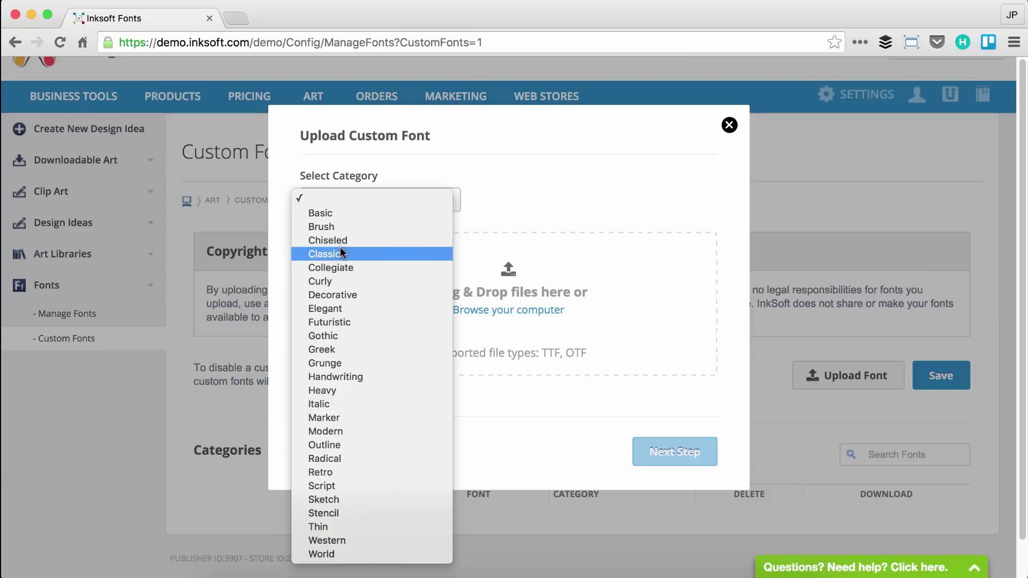
left_click(329, 213)
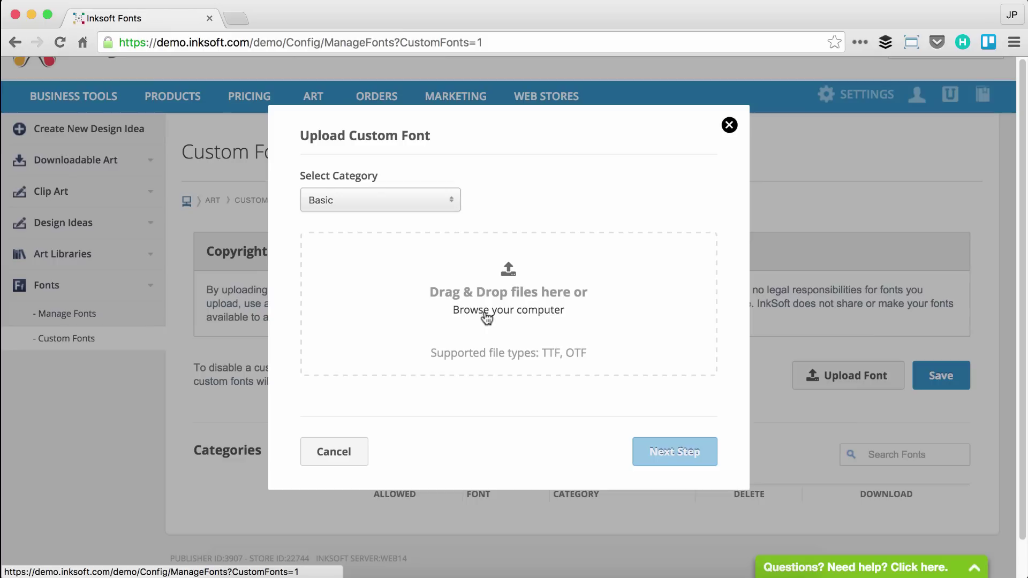
left_click(403, 202)
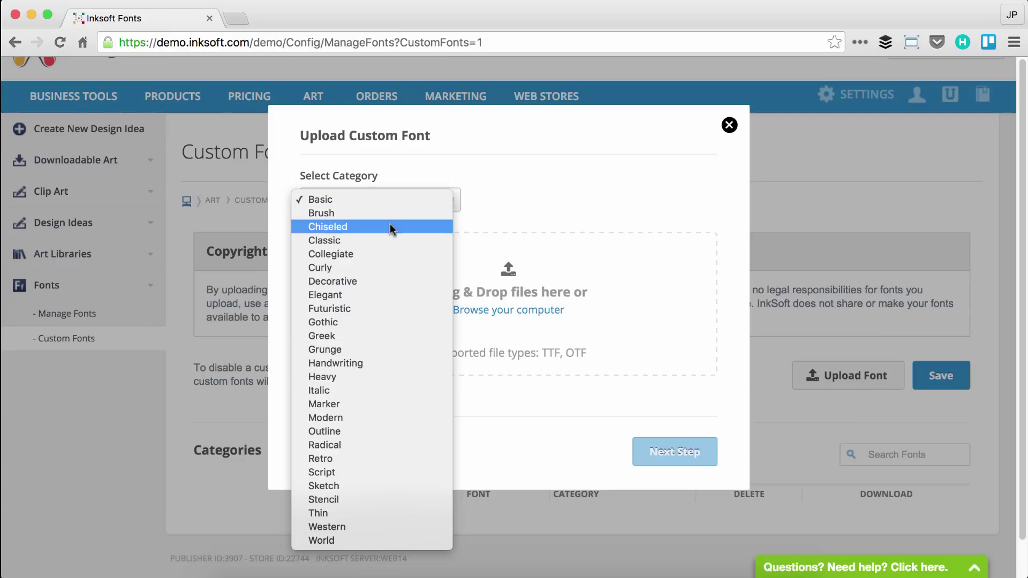
left_click(368, 294)
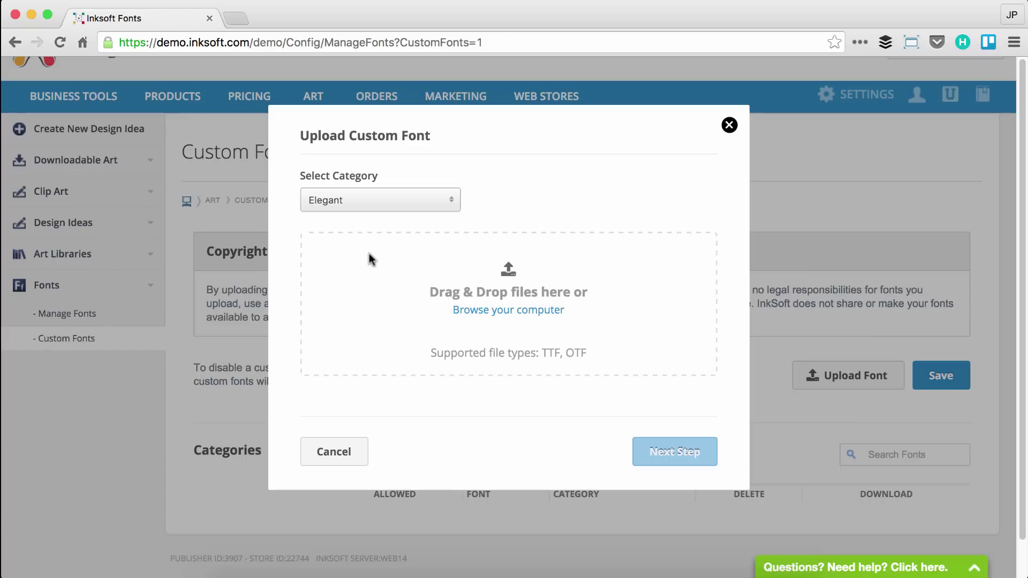
left_click(422, 192)
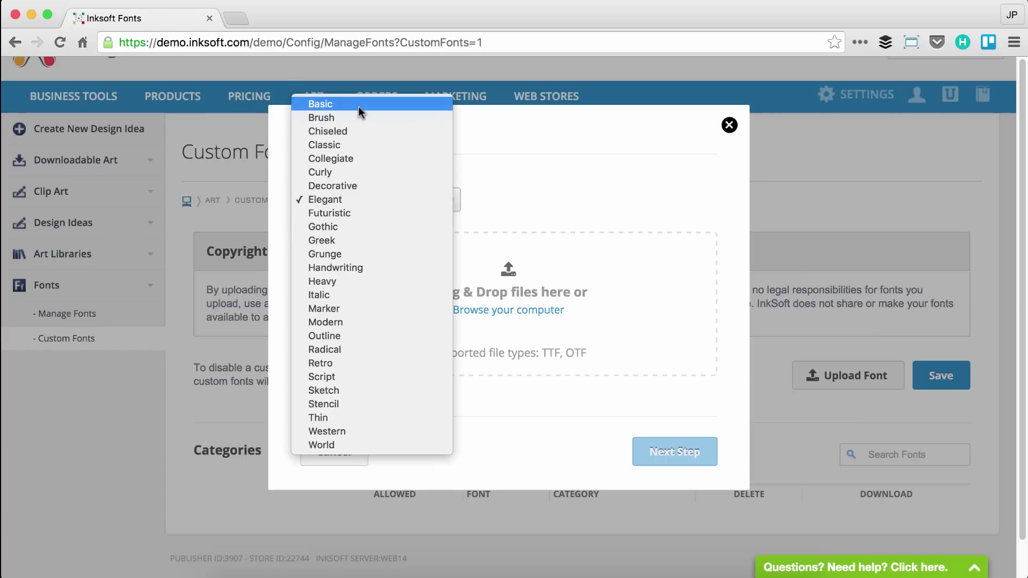
Set the category back to Basic and drag Bangers.ttf from the desktop into the upload zone.
left_click(591, 246)
key("F11")
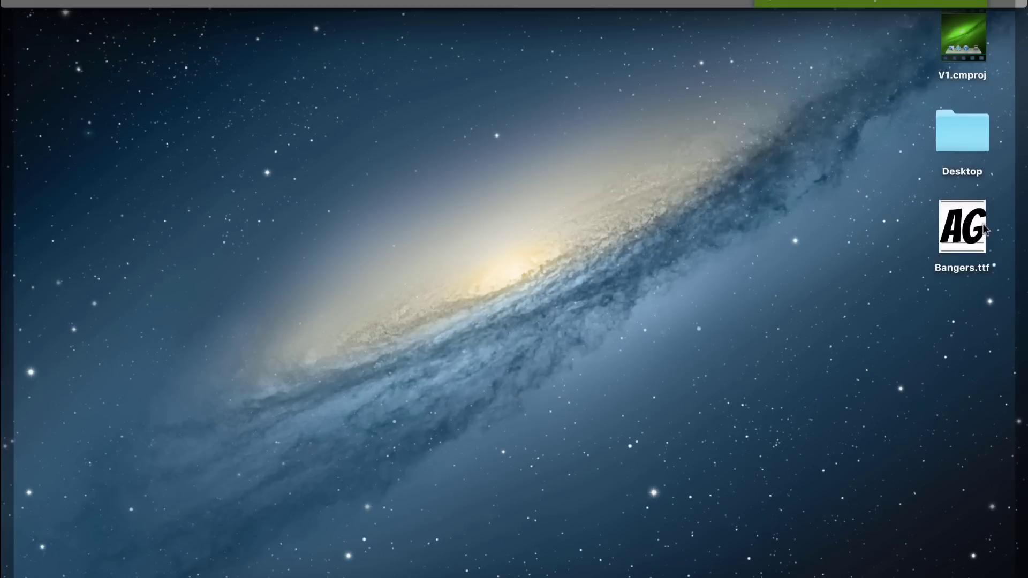
left_click_drag(985, 227, 619, 277)
key("F11")
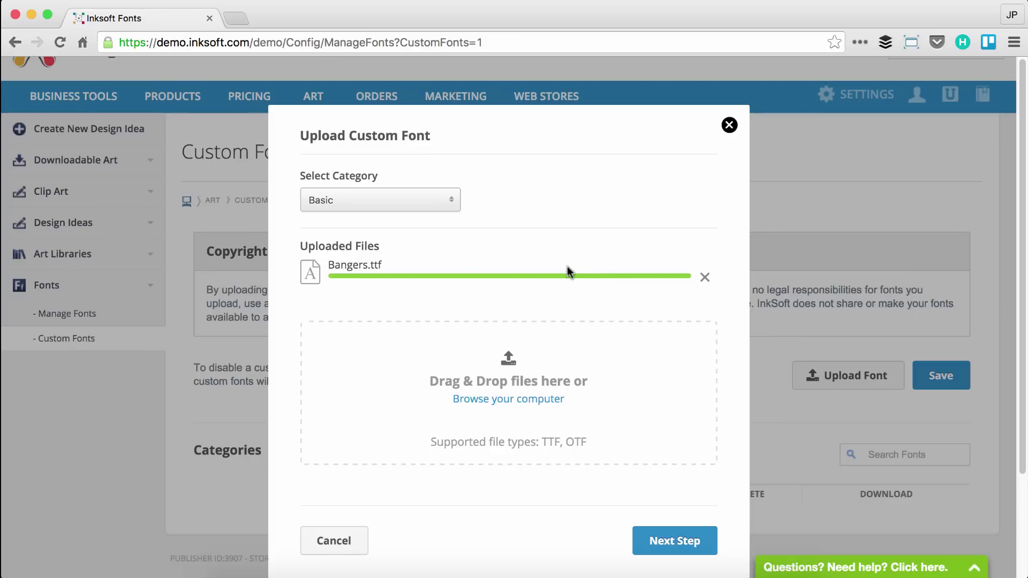
Advance to Font Previews to show the generated BANGERS preview and the upload terms.
scroll(567, 266, "down", 2)
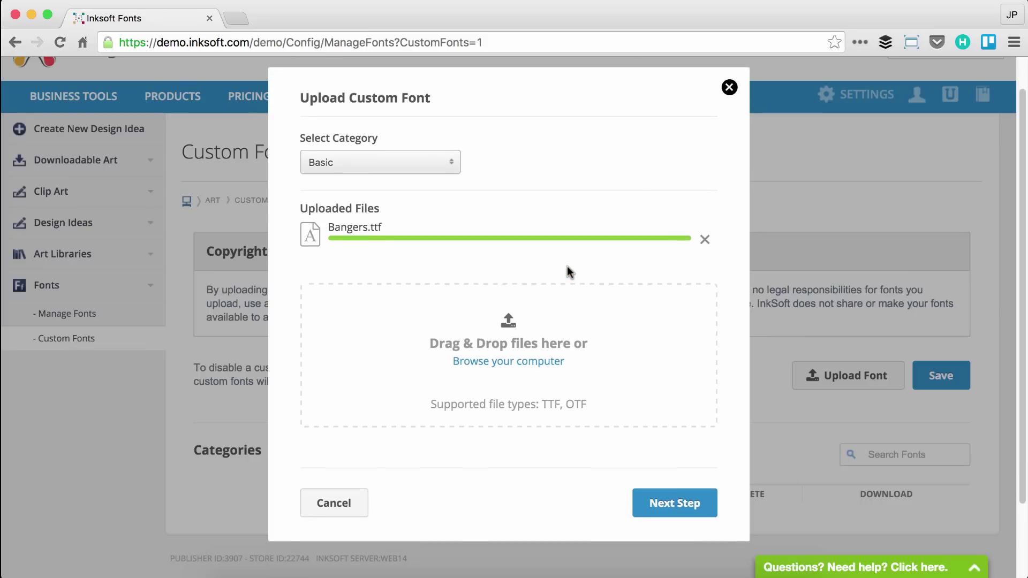
left_click(708, 512)
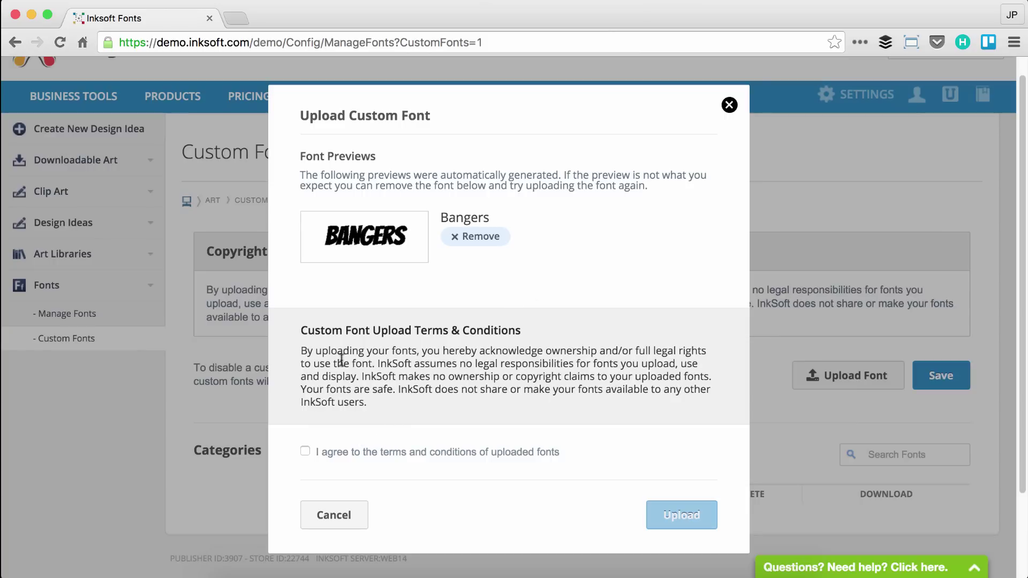
Agree to the uploaded-font terms and upload Bangers into the Basic category.
left_click(305, 451)
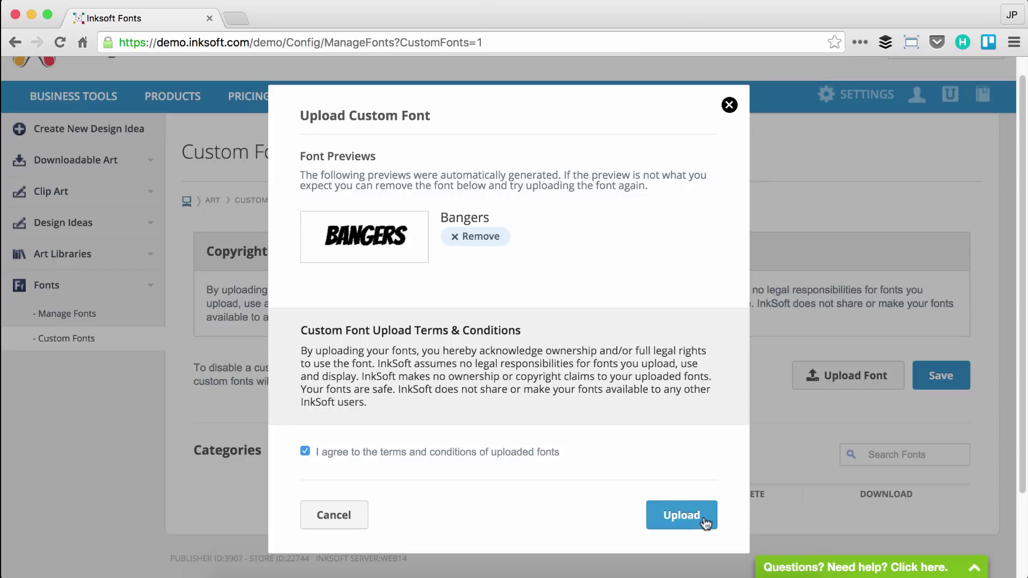
left_click(682, 515)
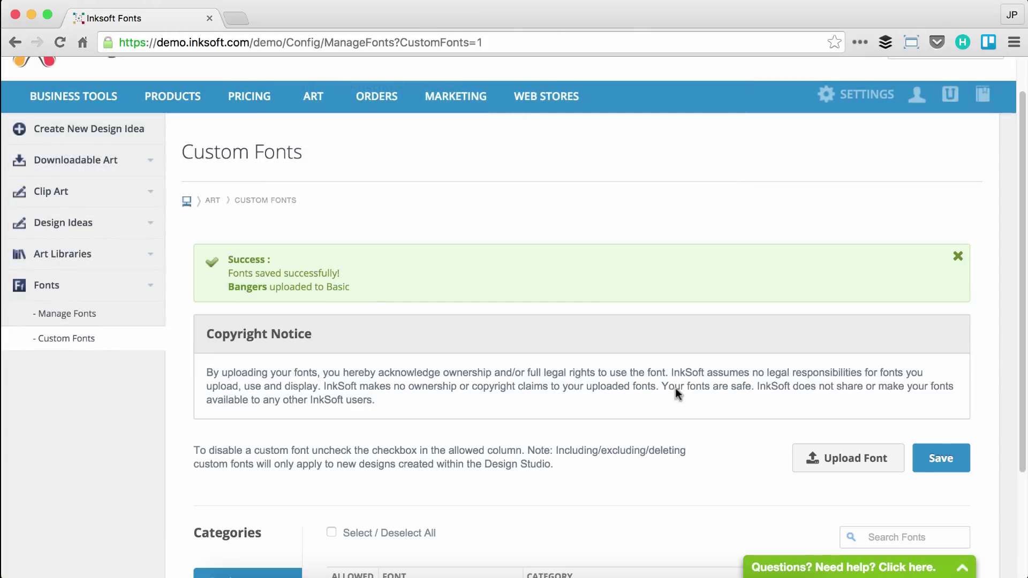
Dismiss the Success banner and switch Bangers' Allowed checkbox off and back on.
scroll(677, 389, "down", 4)
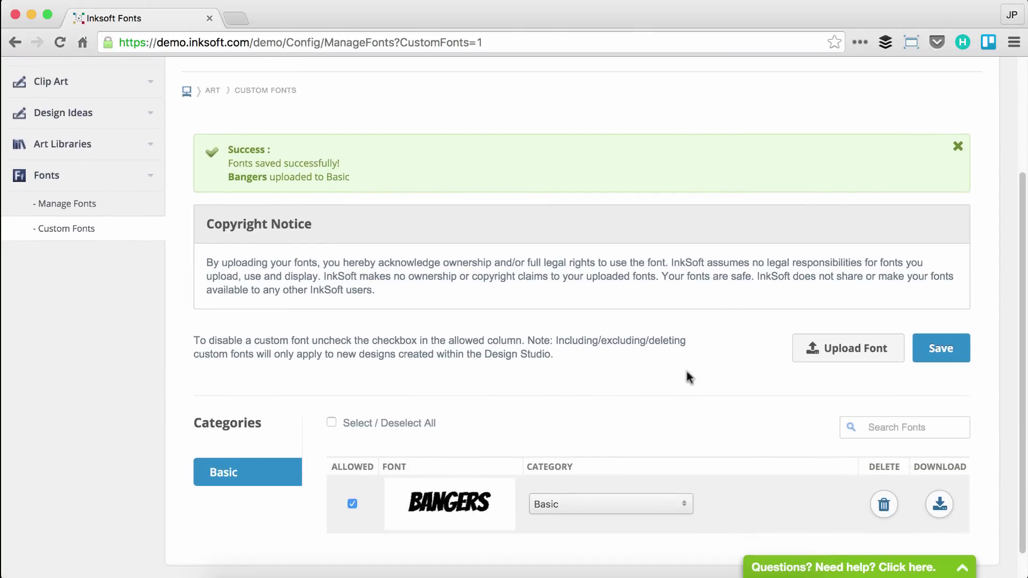
left_click(956, 146)
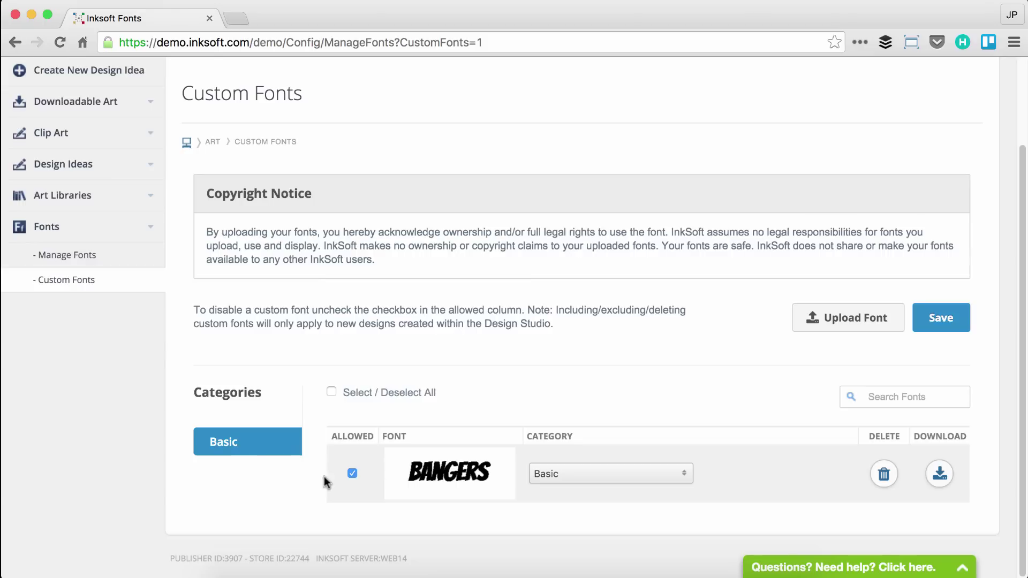
left_click(353, 474)
left_click(352, 475)
Pick Collegiate in the Bangers row's Category dropdown and save the custom fonts.
left_click(594, 478)
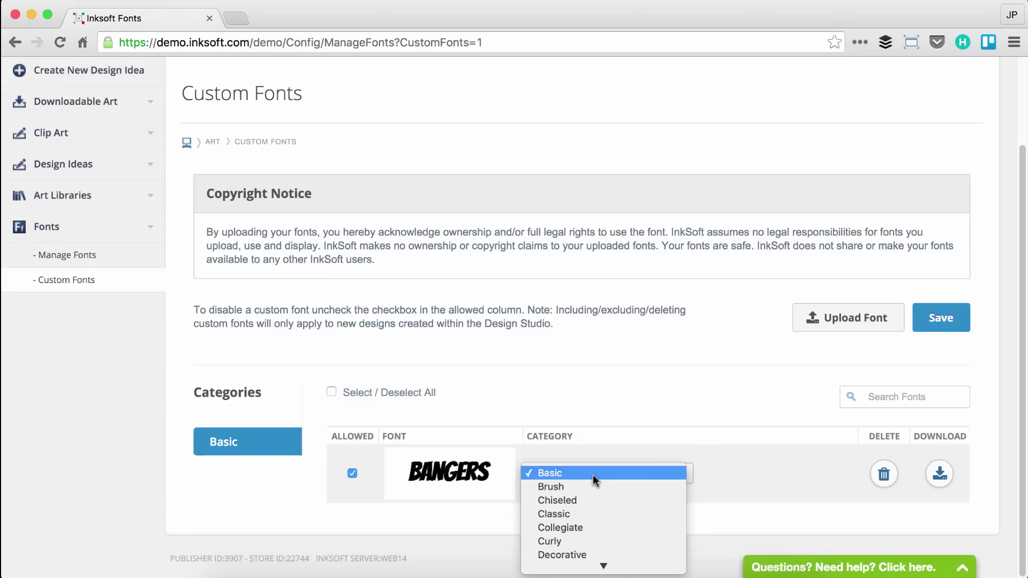
left_click(564, 523)
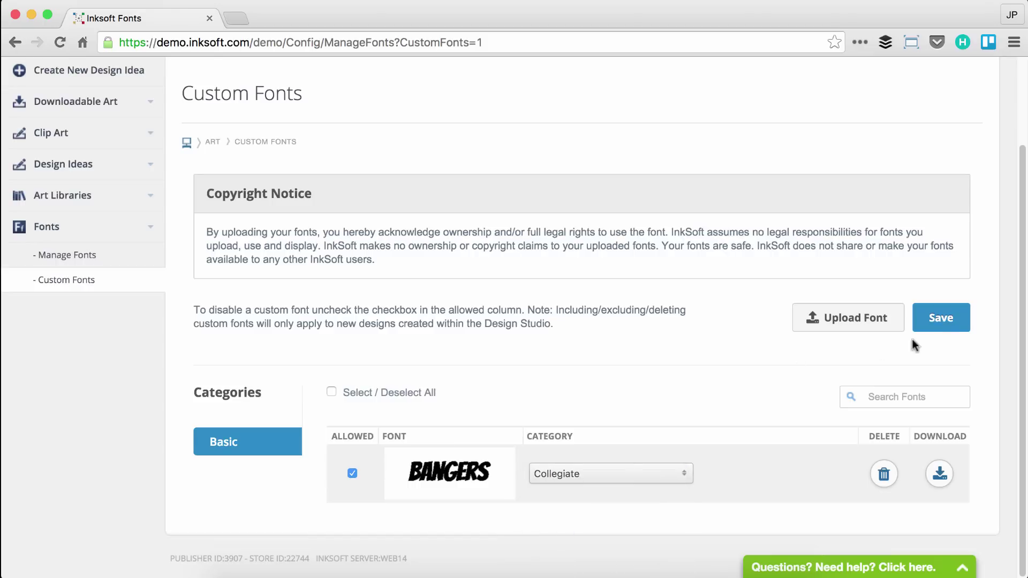
left_click(945, 337)
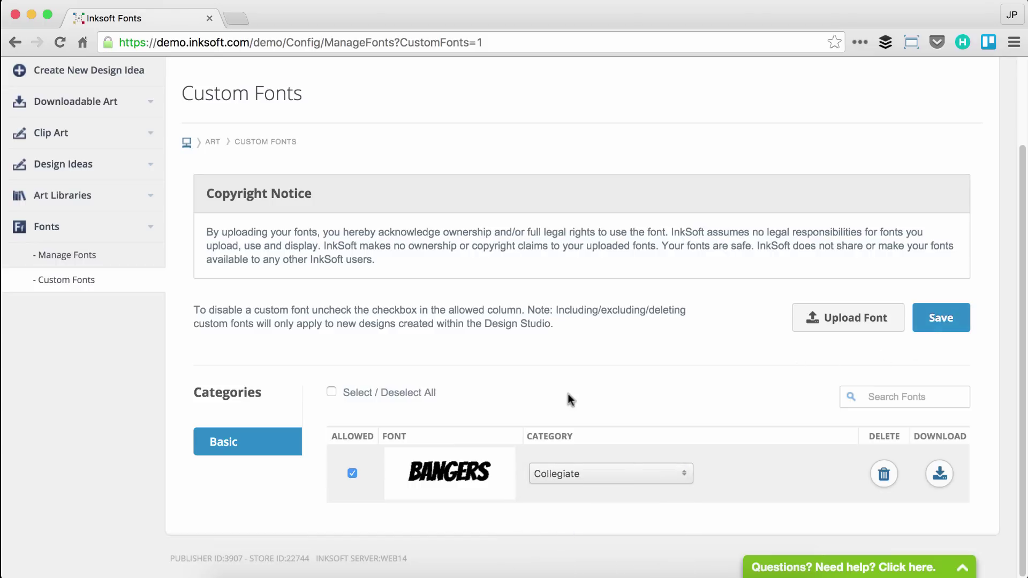